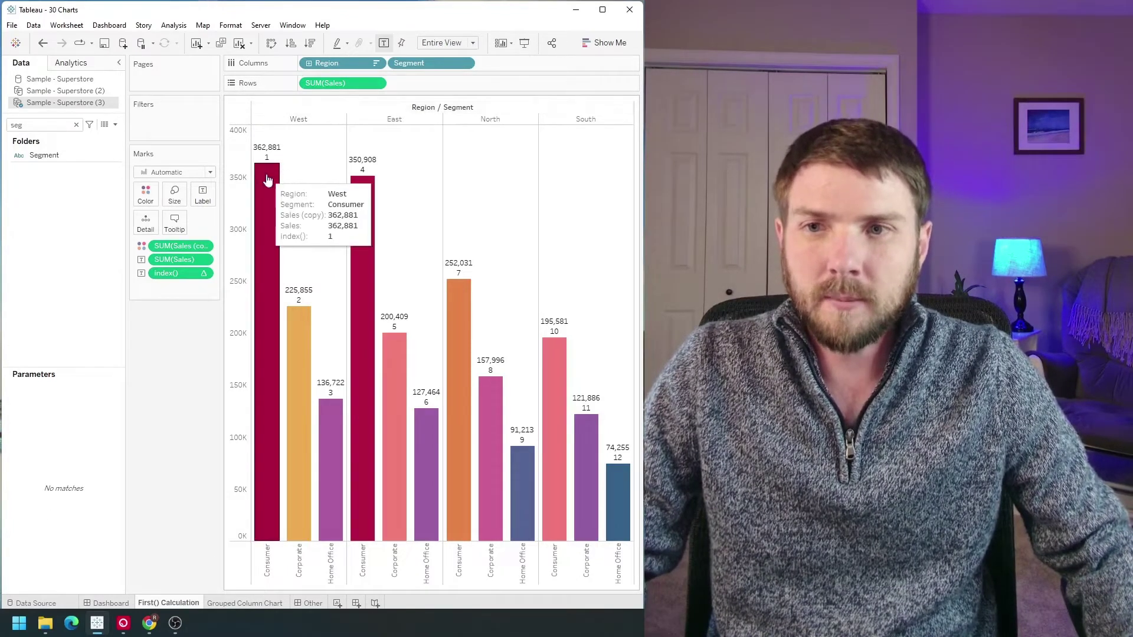
Take the Index() pill off the Label shelf so bars show only their sales totals.
mouse_move(305, 324)
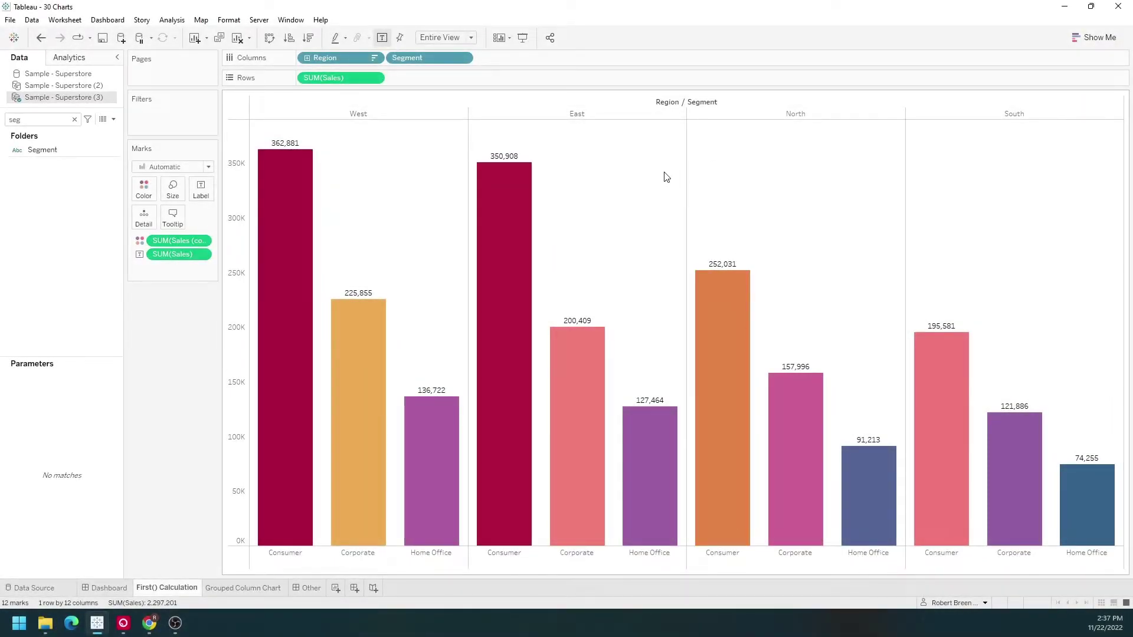
Create a calculated field named Index() with formula index(), then search the Data pane for it.
left_click(113, 119)
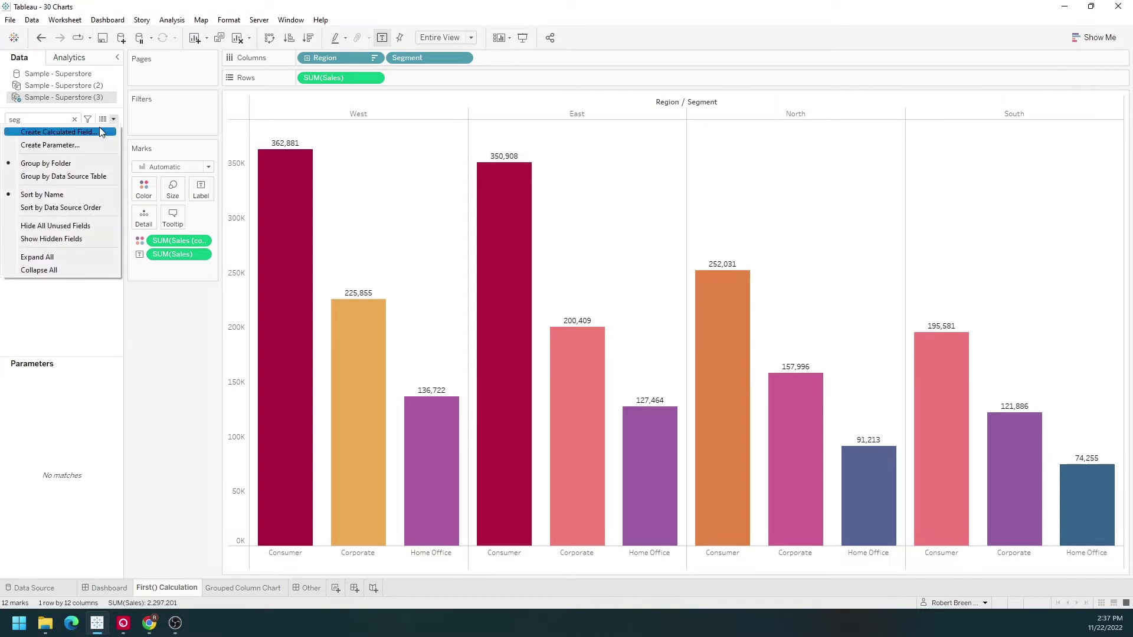
left_click(102, 133)
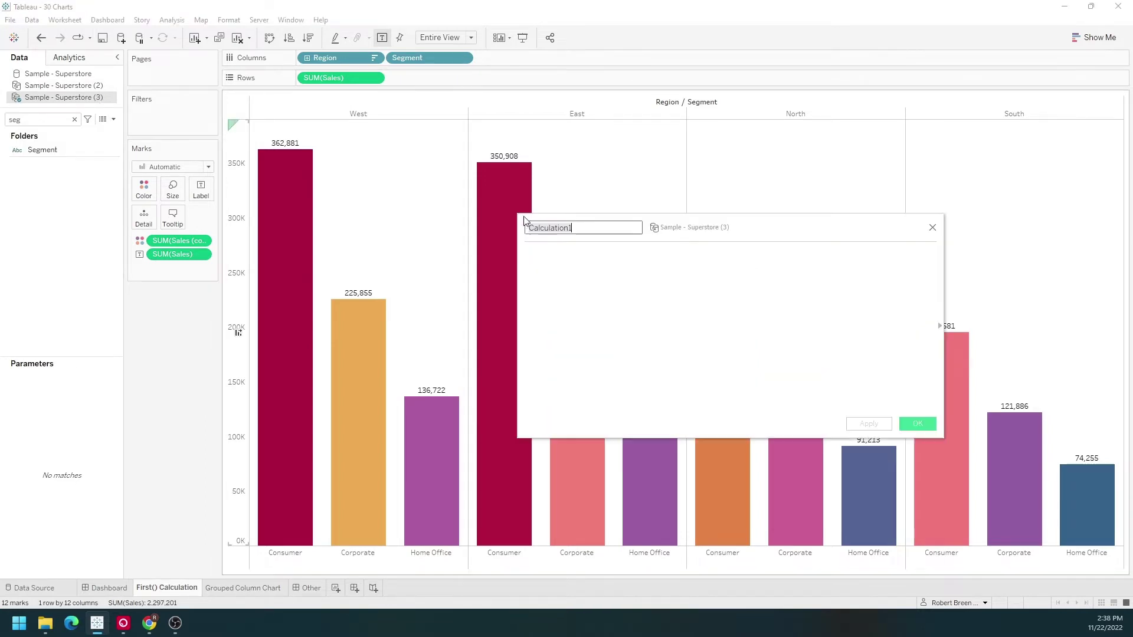
type("Index()")
left_click(719, 258)
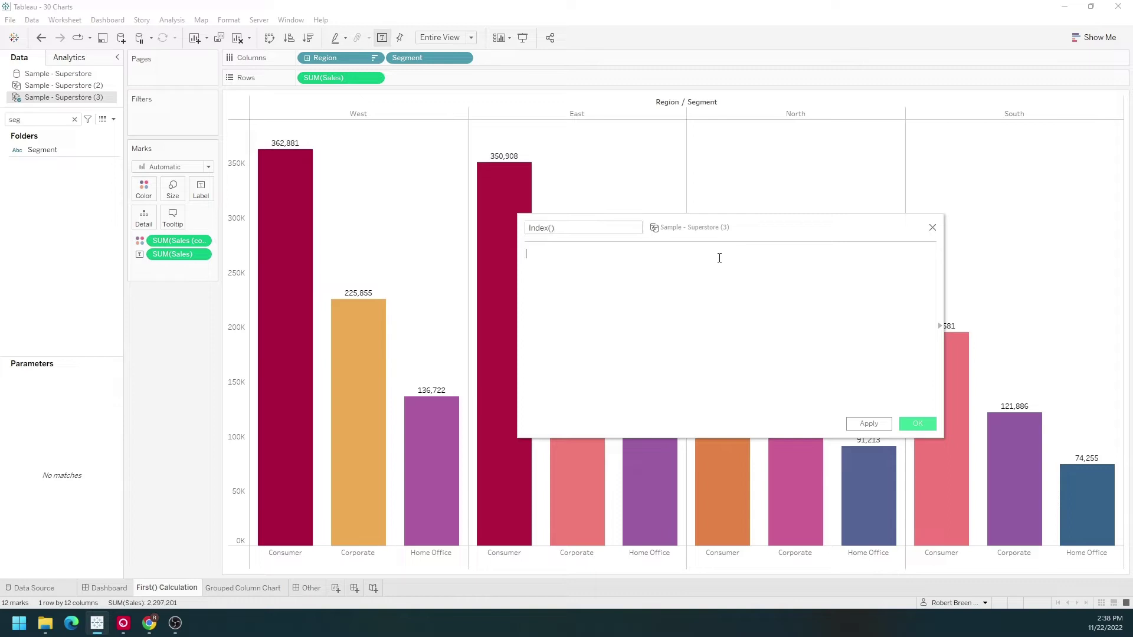
type("index()")
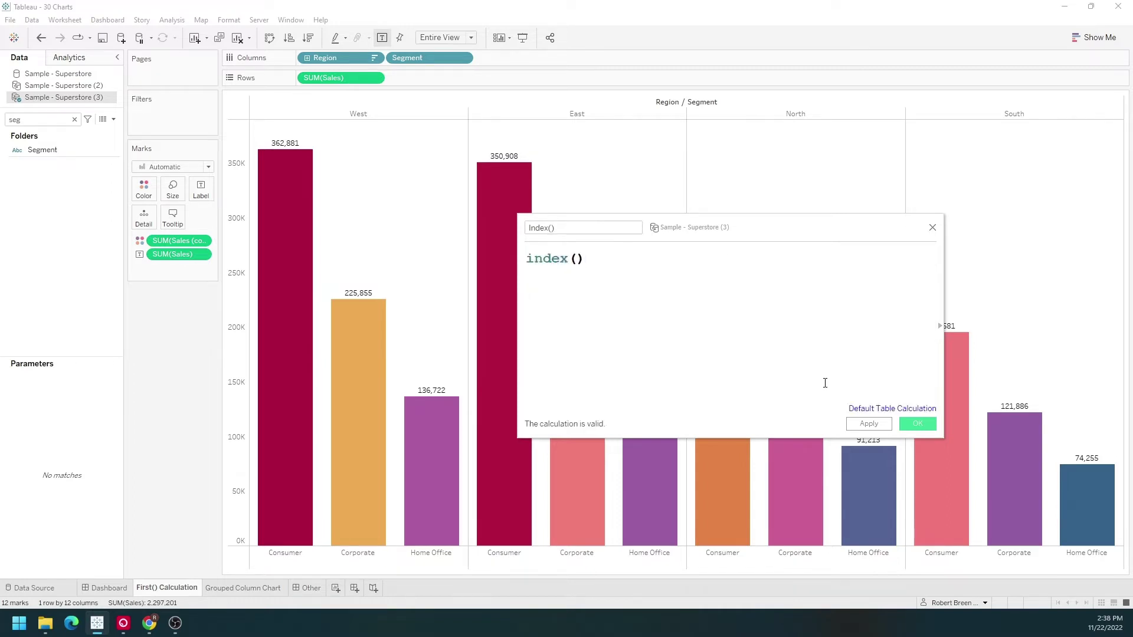
left_click(870, 424)
left_click(906, 425)
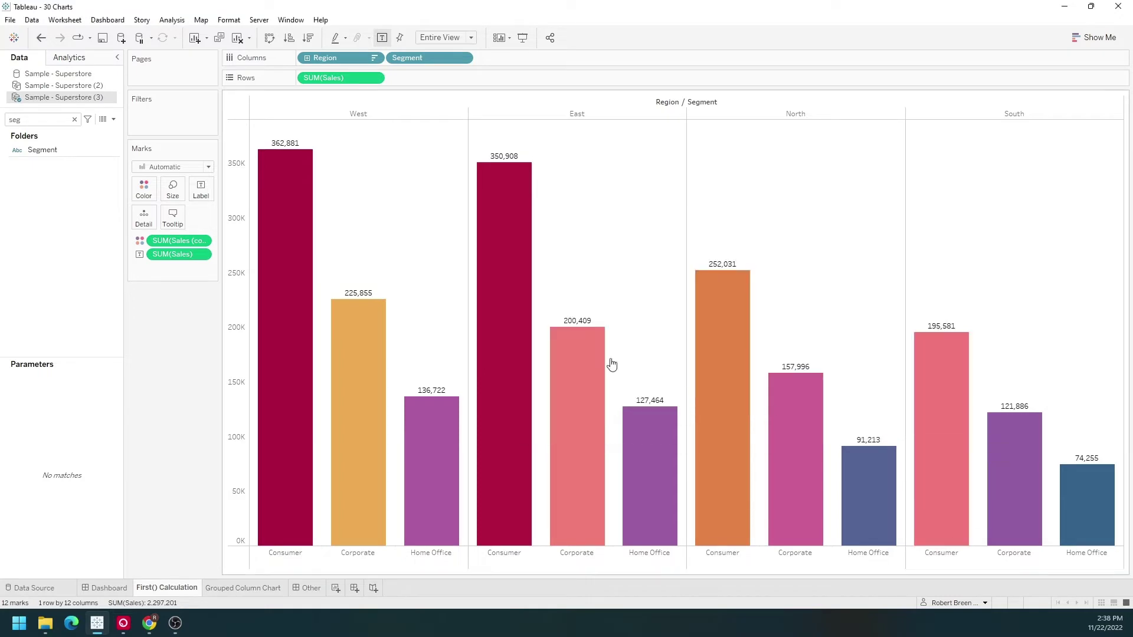
left_click(24, 119)
Search the Data pane for 'in' and put Index() on the Label shelf.
key("BackSpace")
key("BackSpace")
key("BackSpace")
type("in")
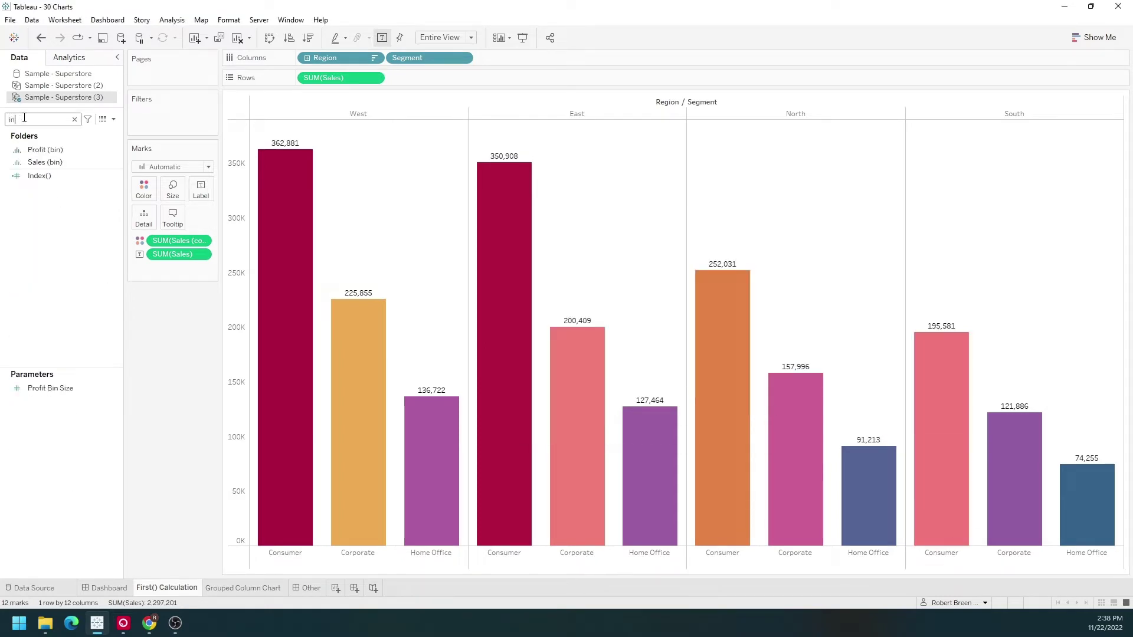
left_click_drag(39, 175, 201, 190)
mouse_move(299, 193)
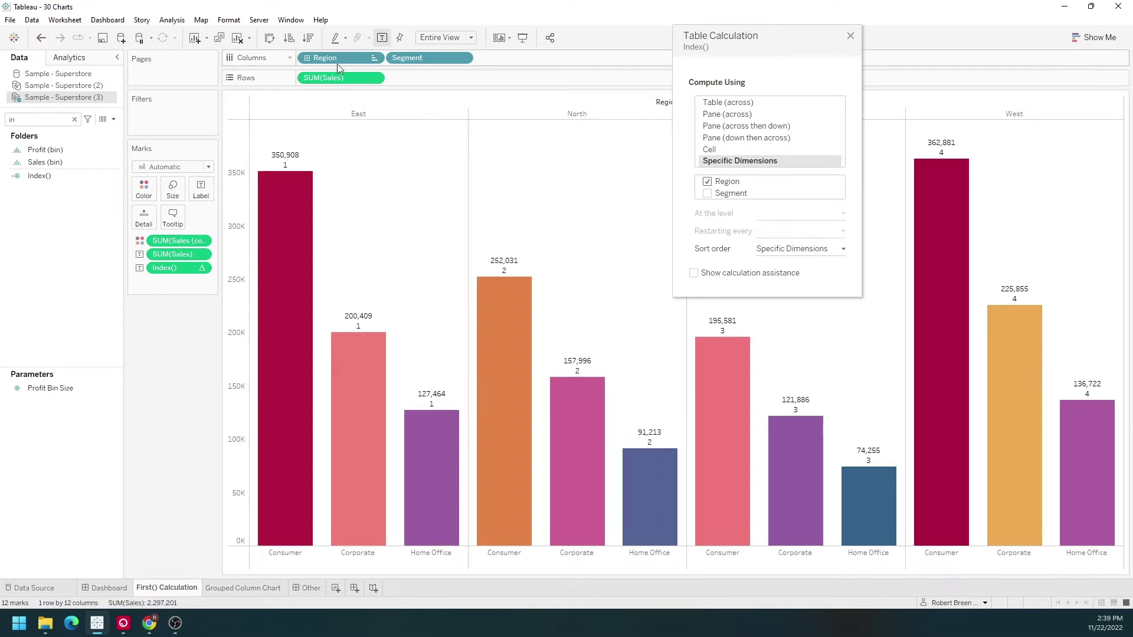
Move Region after Segment on Columns so each segment's regions number 1–4.
left_click_drag(337, 59, 489, 60)
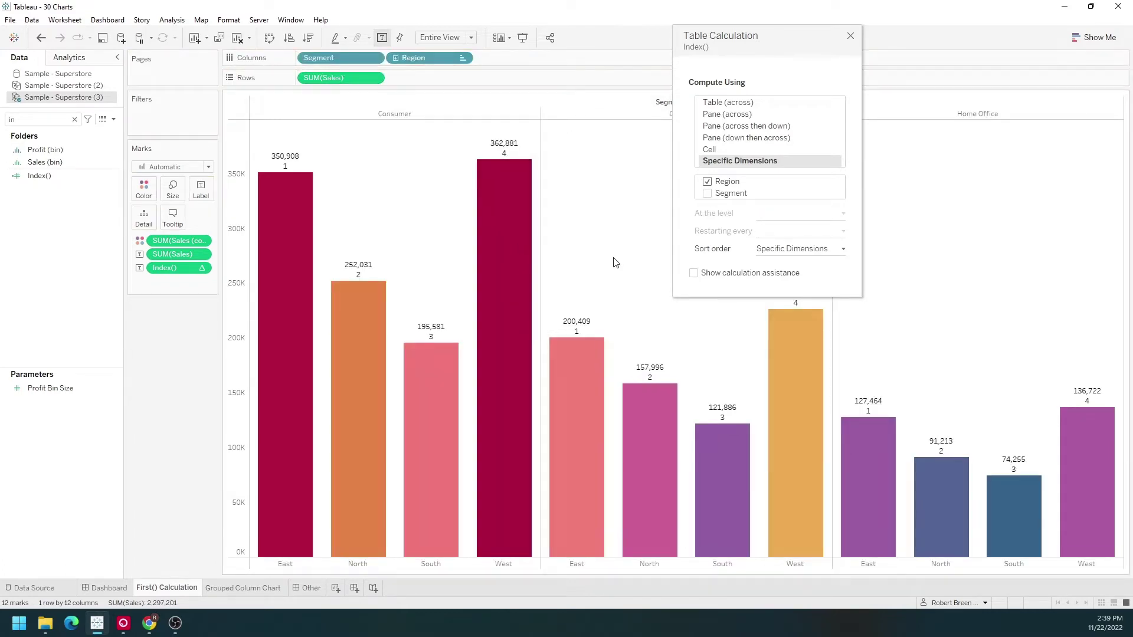
left_click(383, 115)
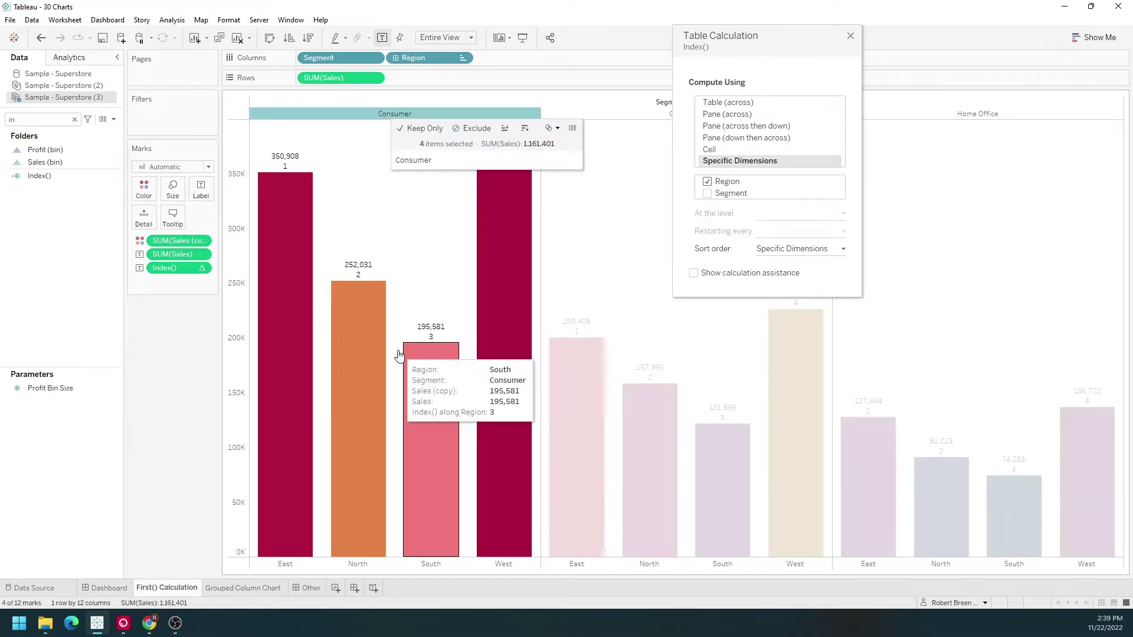
left_click(381, 117)
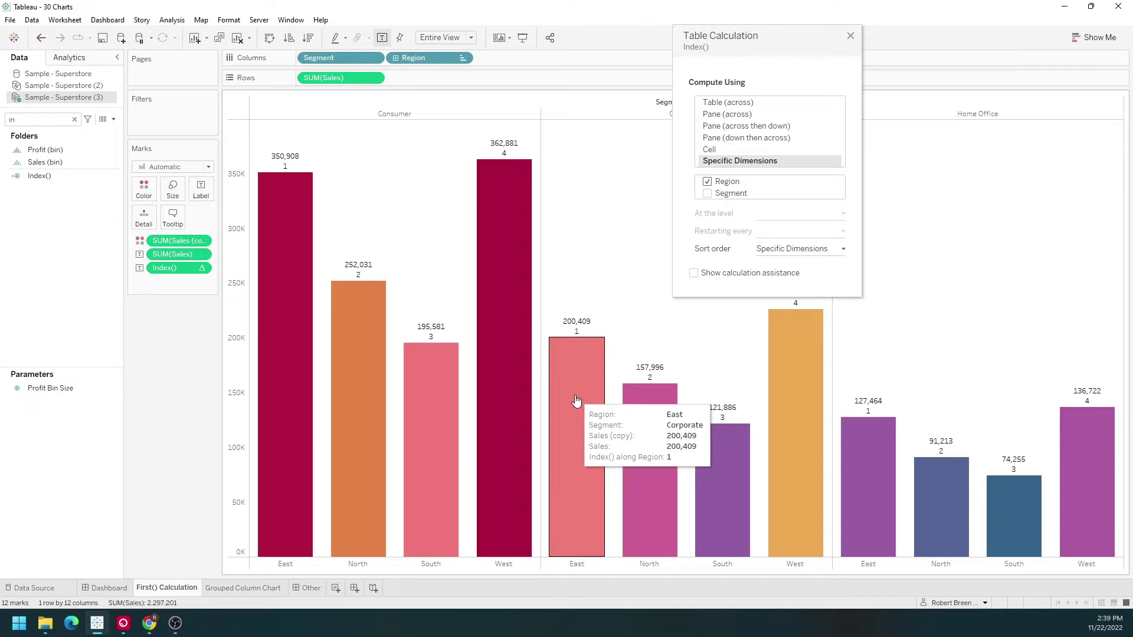
Put Region first on Columns and compute Index() across Region and Segment, numbering bars 1–12.
left_click_drag(323, 59, 487, 58)
left_click(707, 182)
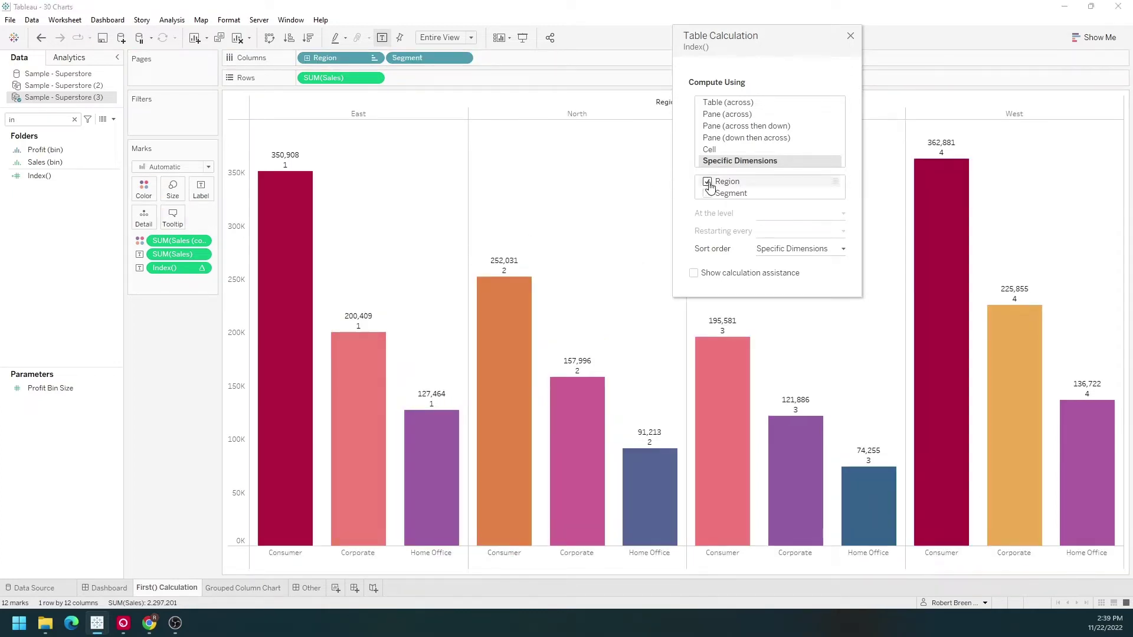
left_click(706, 194)
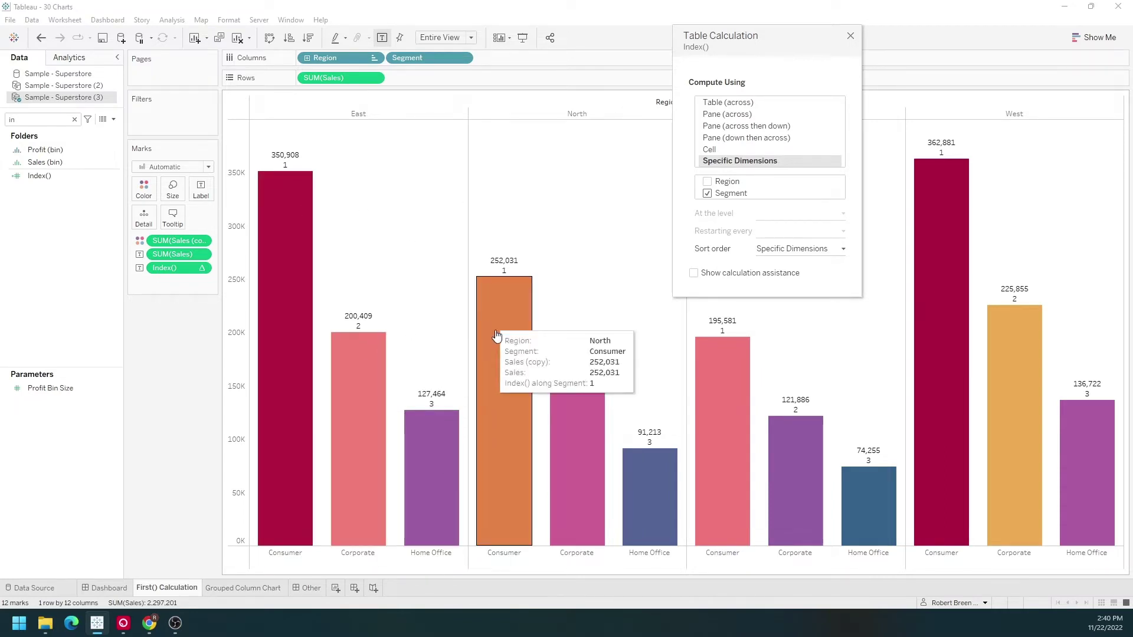
left_click(707, 193)
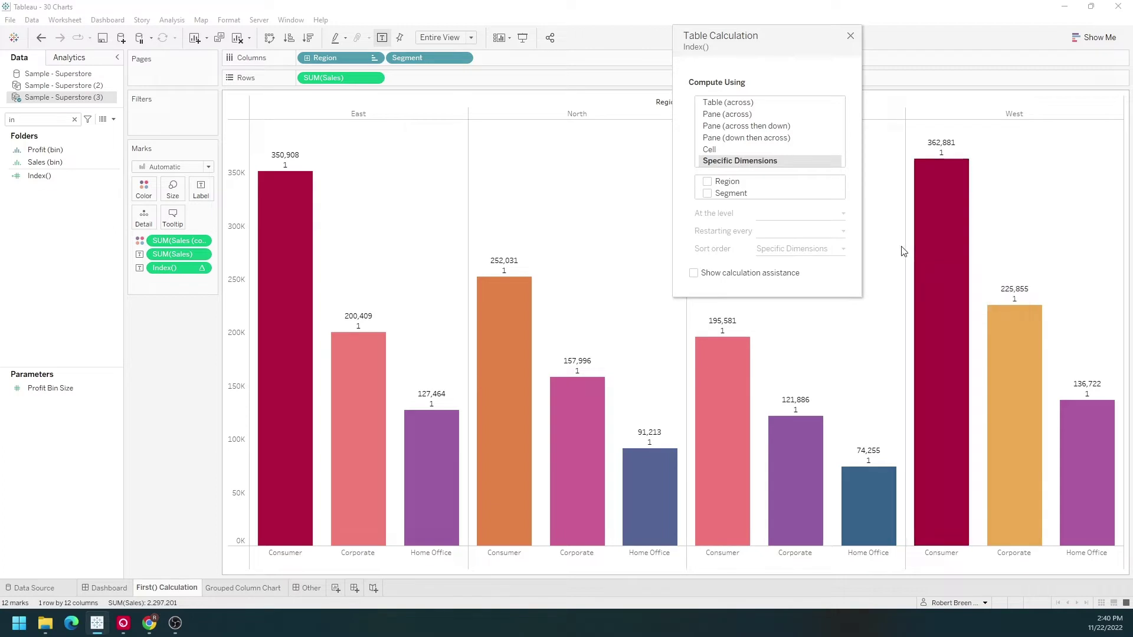
left_click(708, 194)
left_click(708, 181)
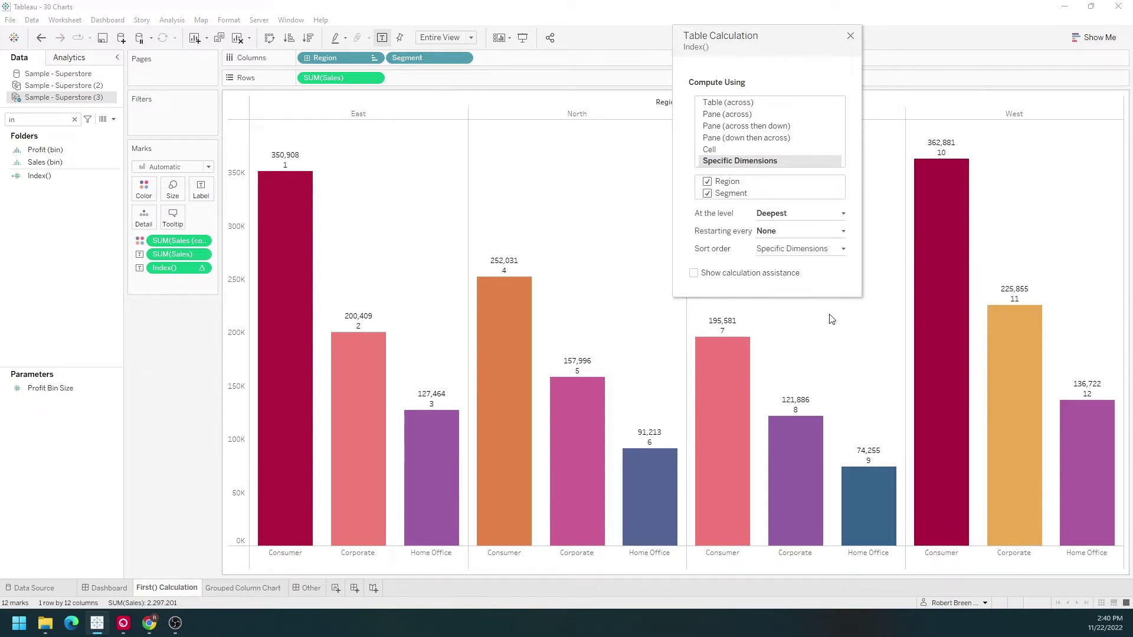
left_click(851, 36)
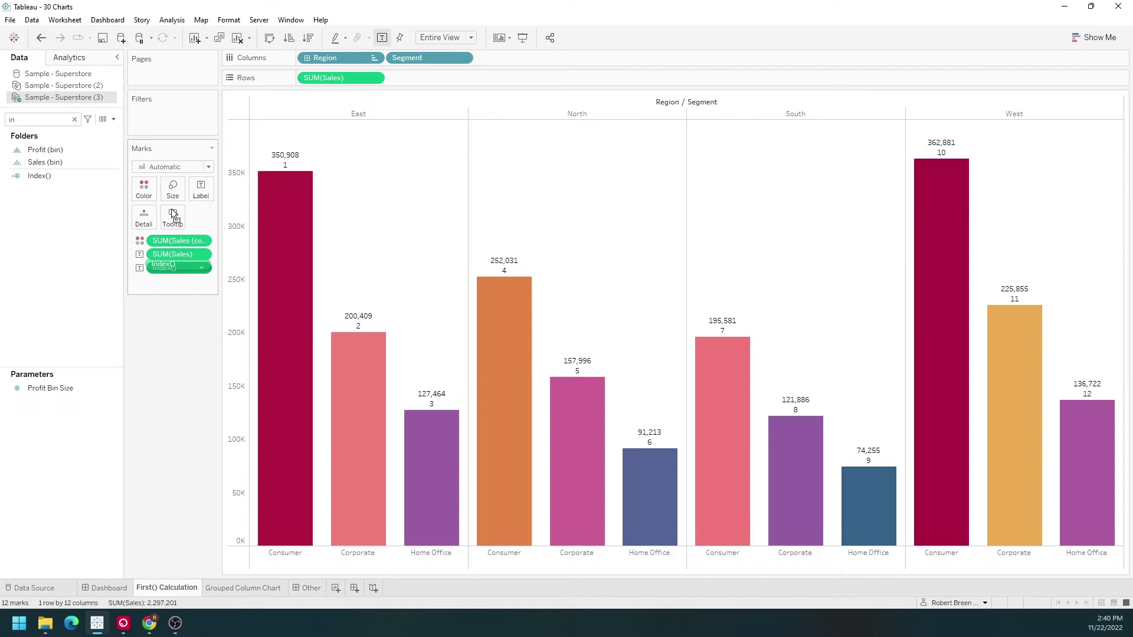
Add Index() as a filter with a range of 1 to 5.
left_click_drag(174, 268, 177, 129)
double_click(668, 311)
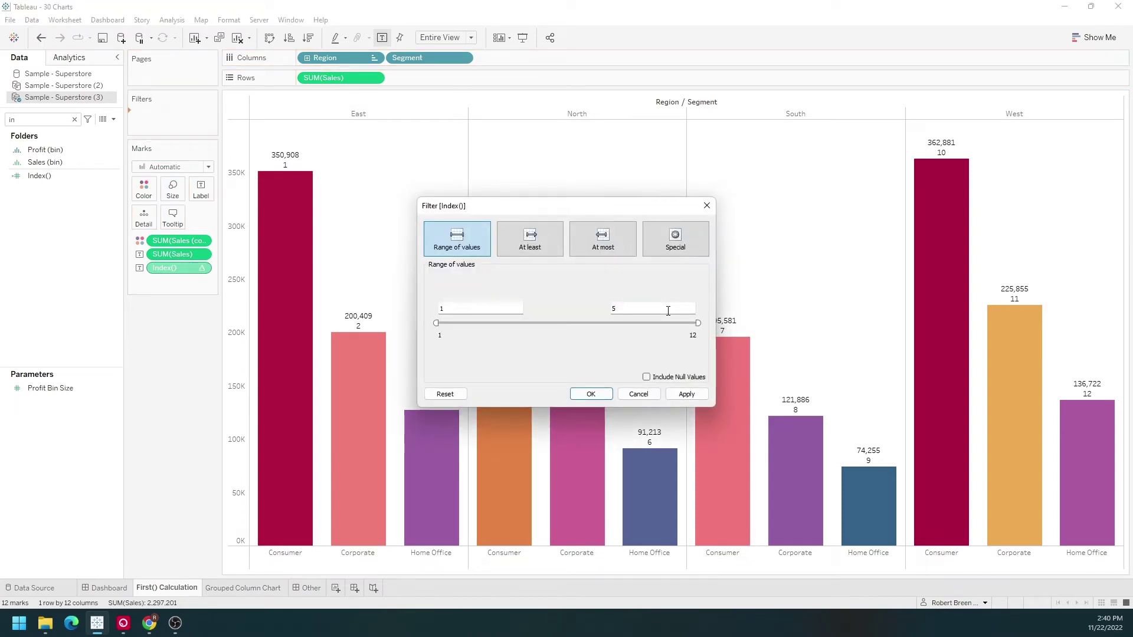
type("5")
left_click(695, 395)
left_click(590, 394)
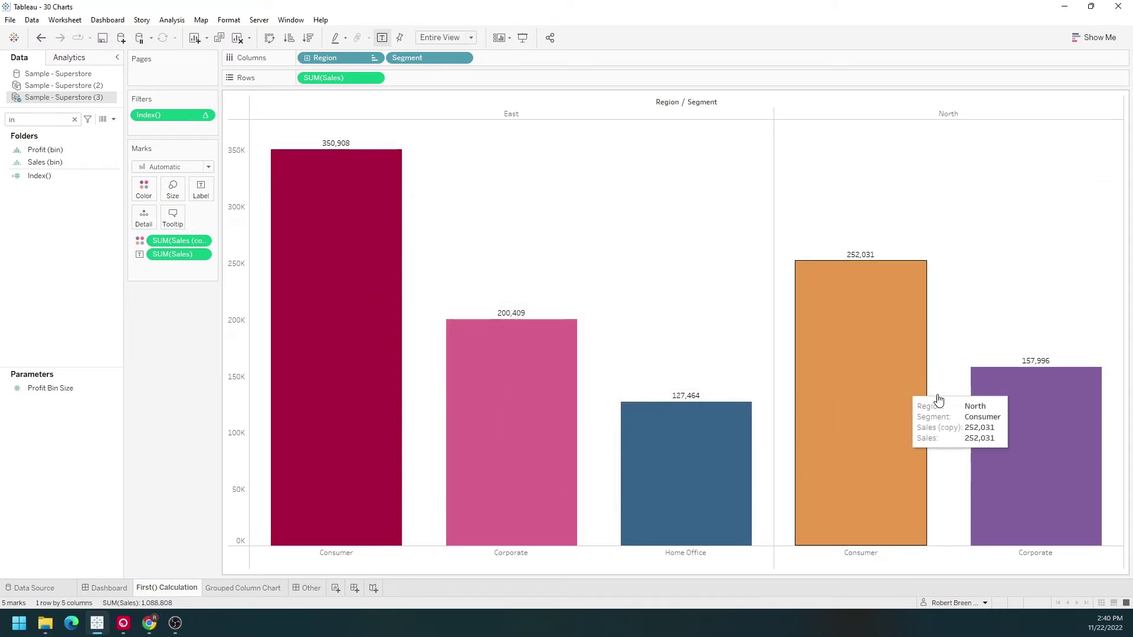
mouse_move(1005, 415)
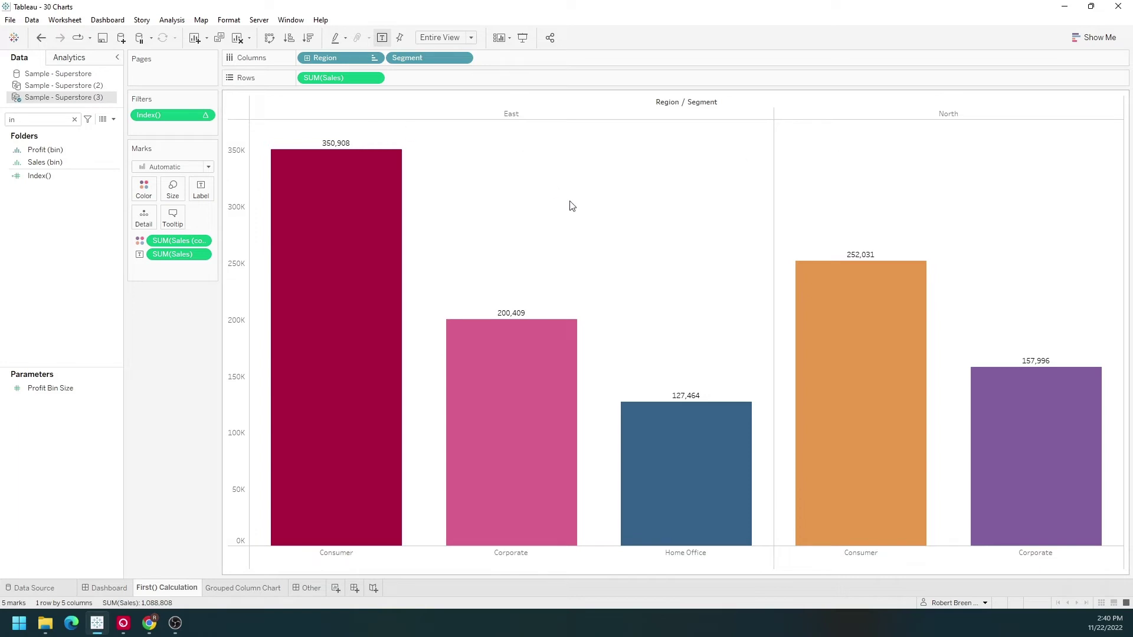
Remove Segment from the Index() table calculation so all twelve bars return.
left_click(205, 114)
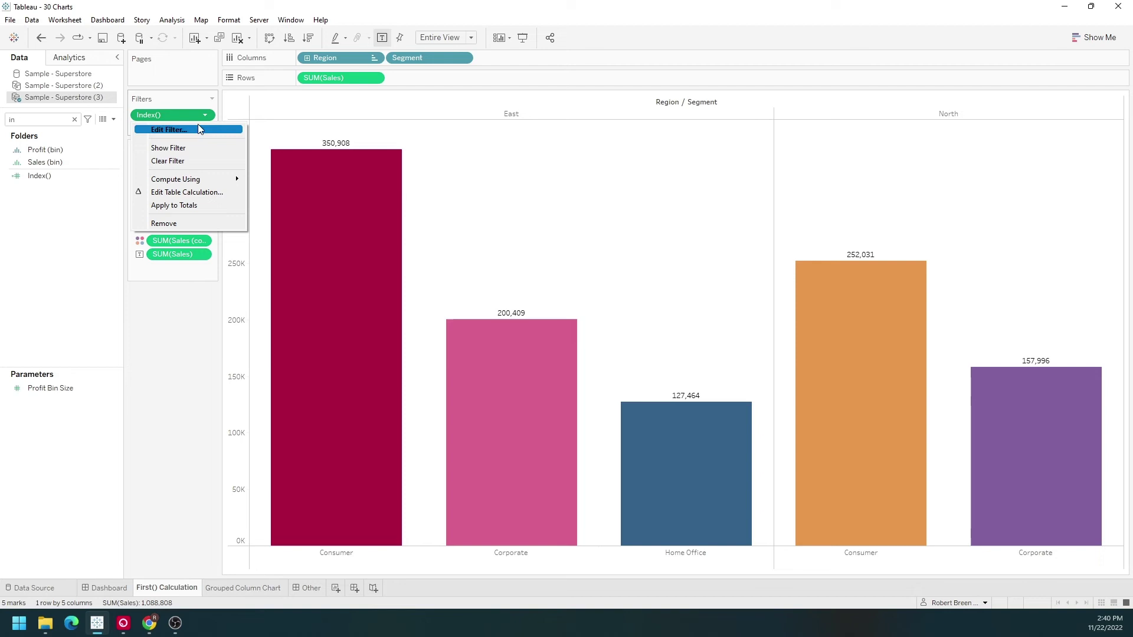
left_click(205, 195)
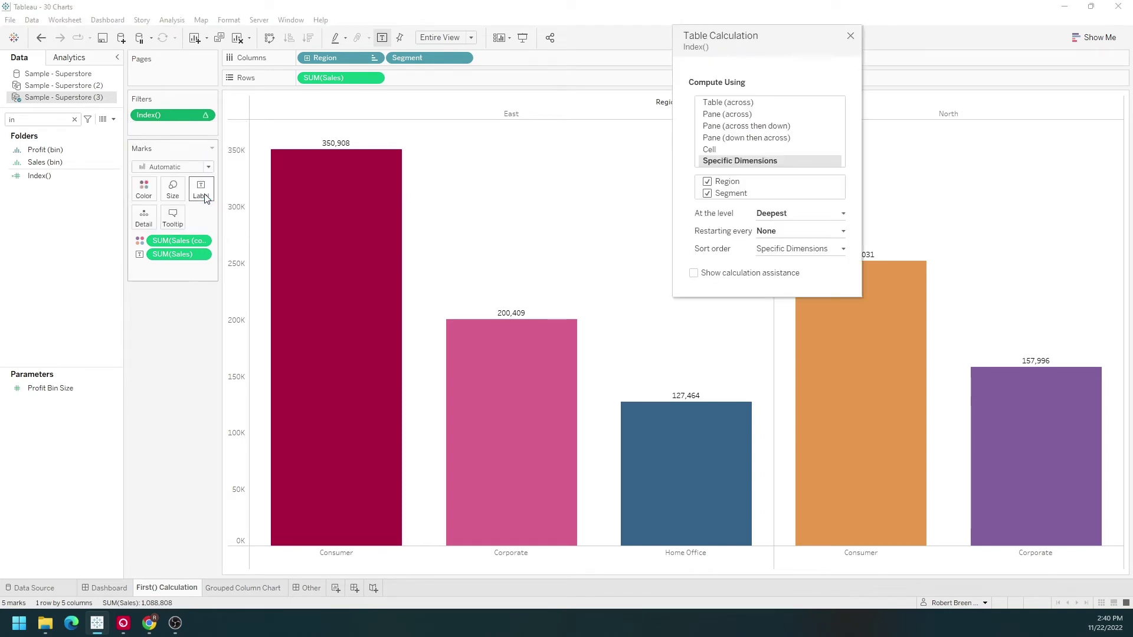
left_click(707, 194)
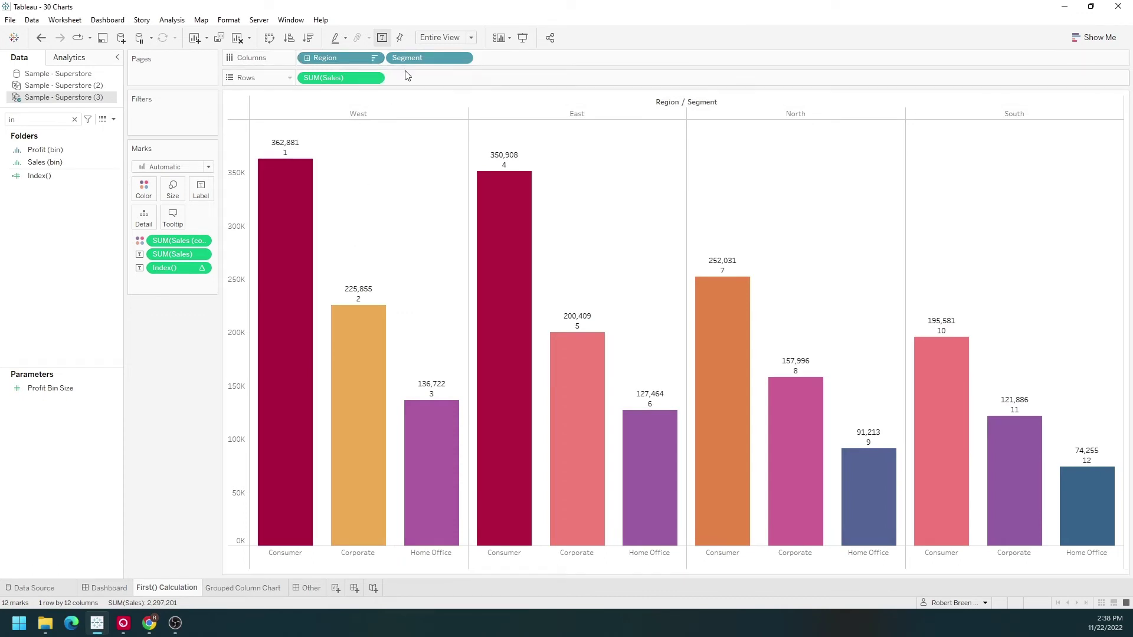
Set Region's sort to Manual, ordering East, North, South, West.
left_click(374, 58)
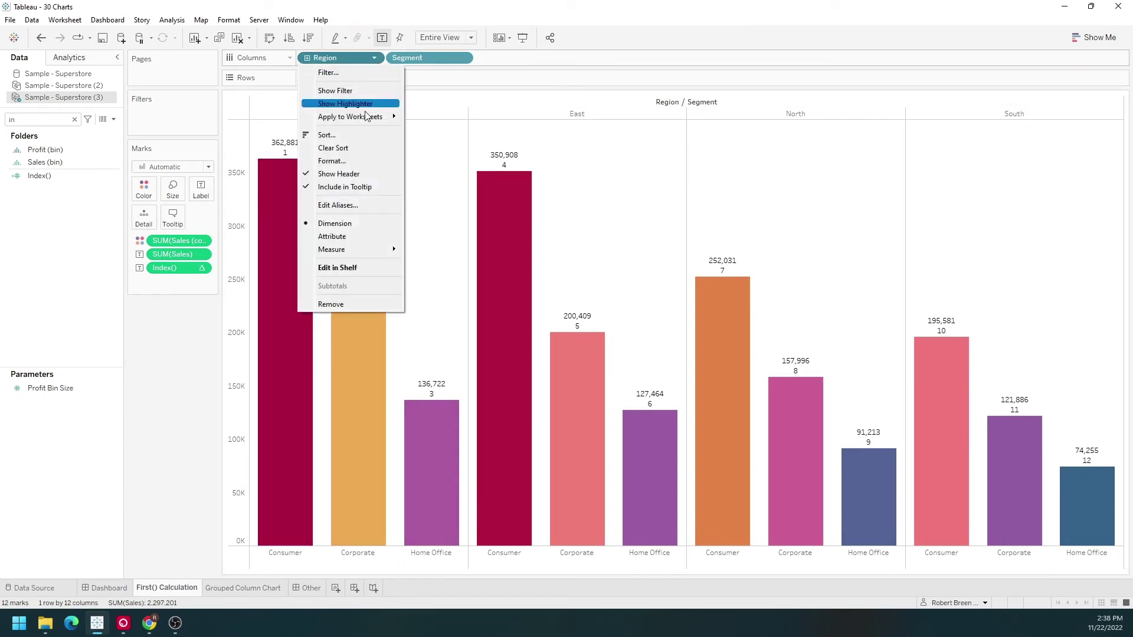
left_click(361, 138)
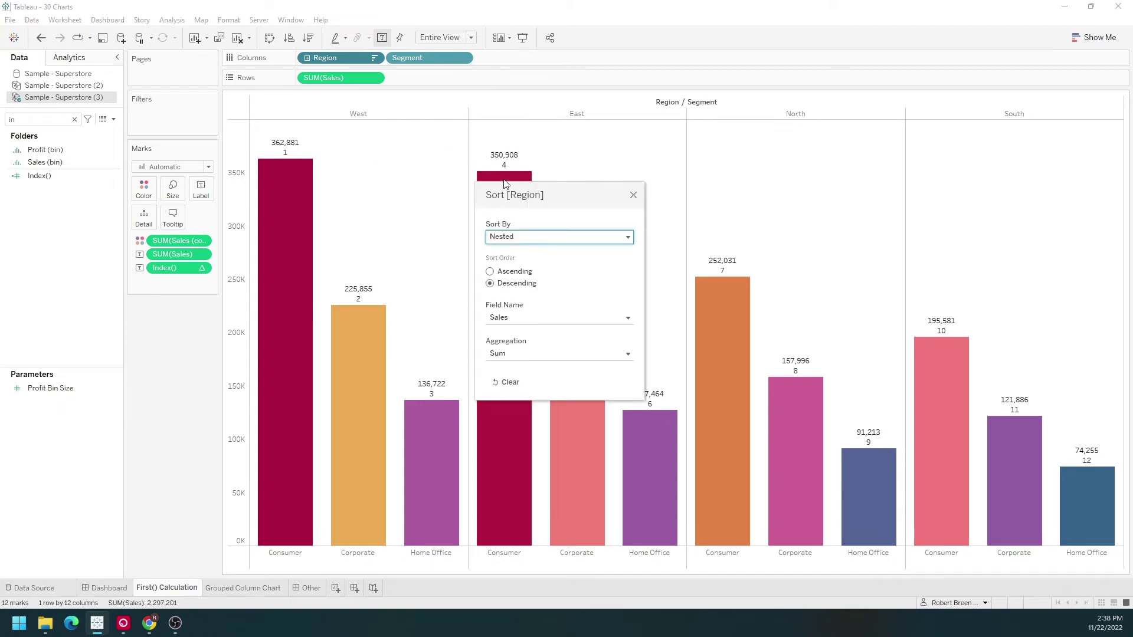
left_click(529, 242)
left_click(528, 286)
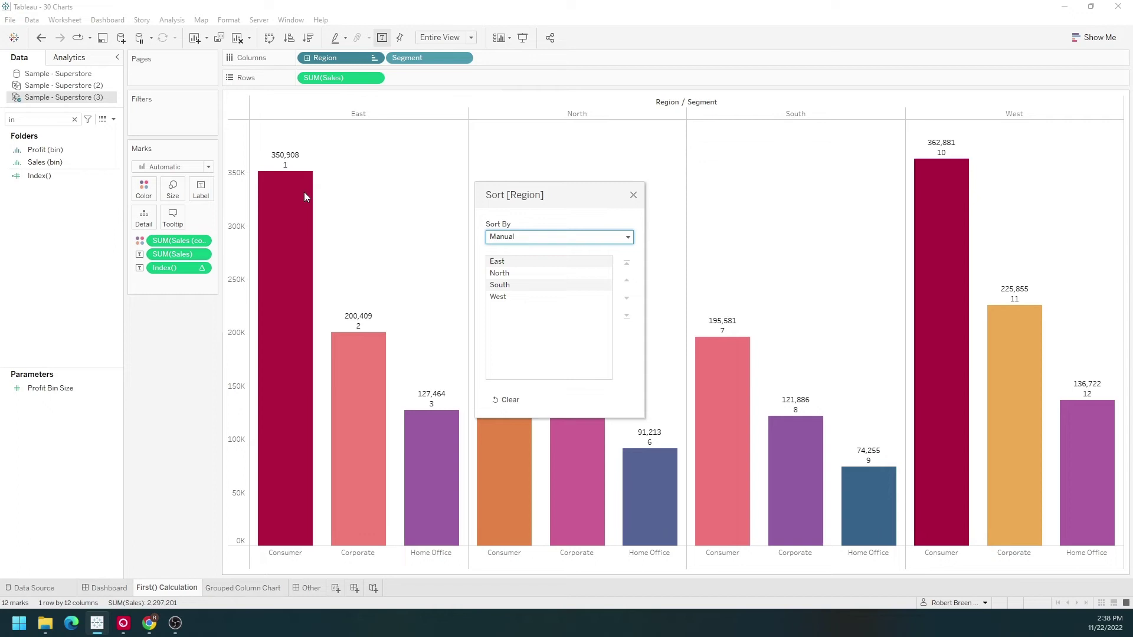
left_click(633, 194)
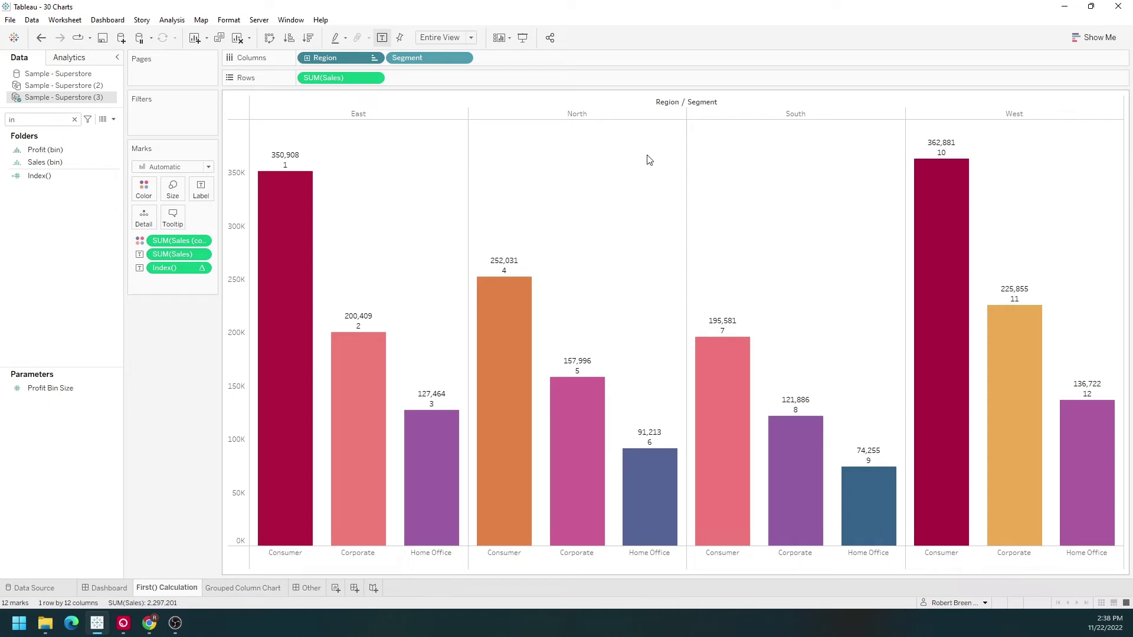
Set the Index() table calculation to compute using Specific Dimensions.
left_click(205, 269)
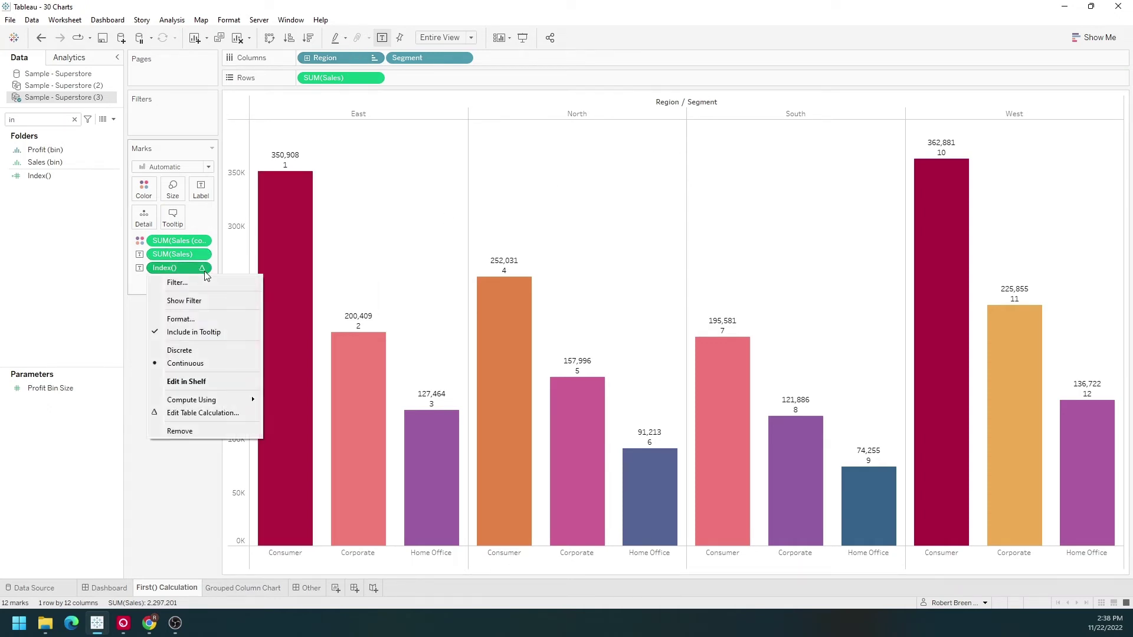
left_click(230, 414)
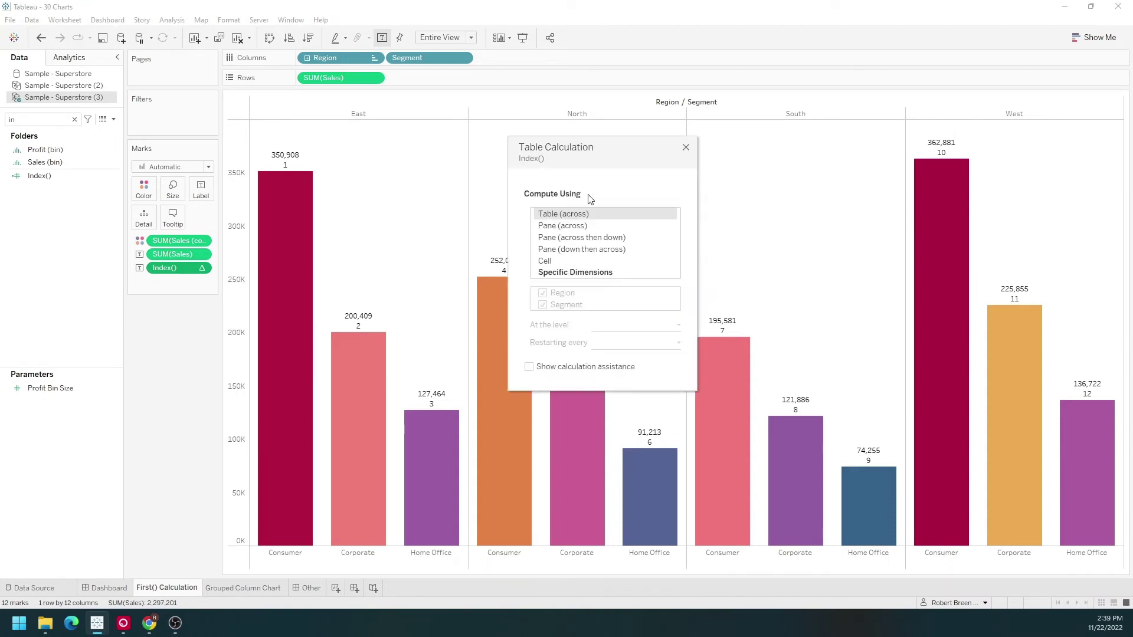
left_click_drag(603, 155, 764, 44)
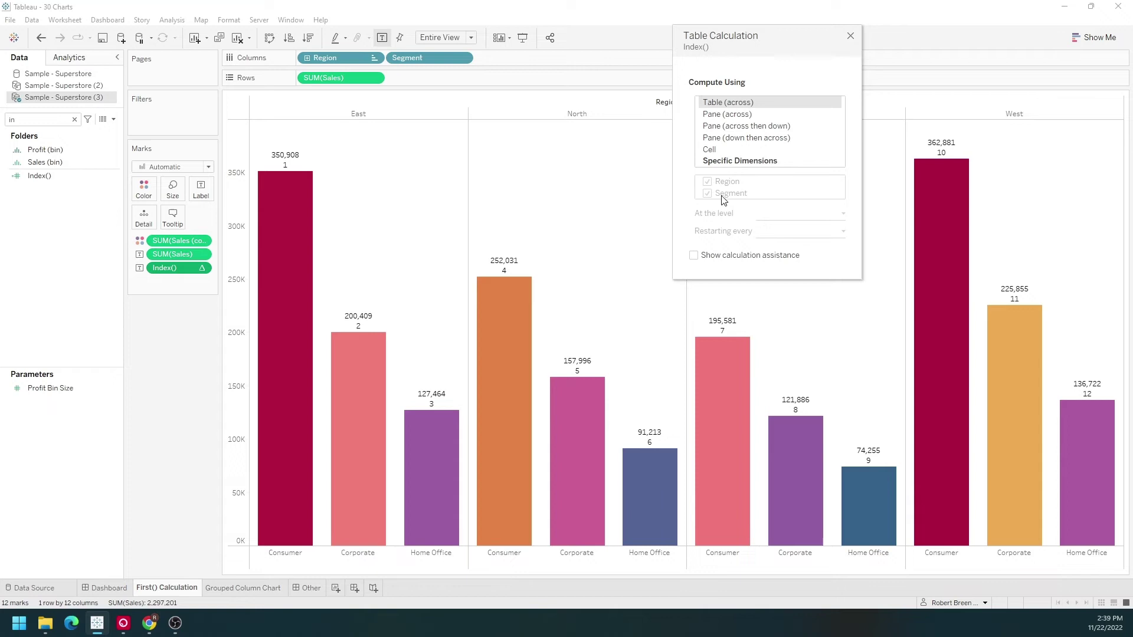
left_click(735, 161)
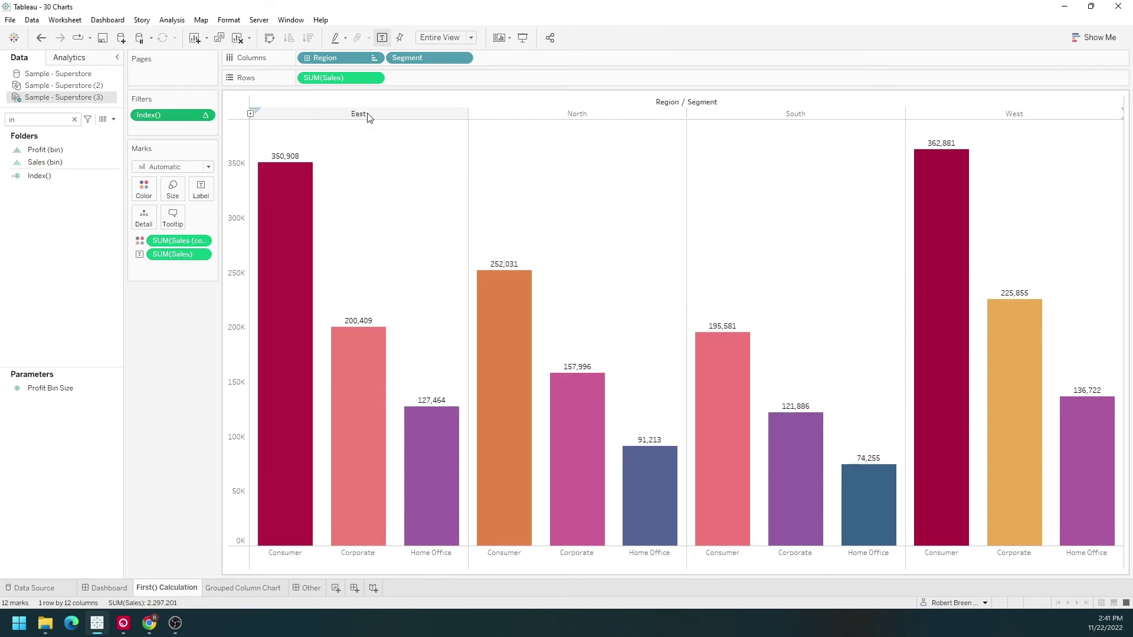
Change the Index() filter range to 1–2, keeping only East and North bars.
left_click(205, 115)
left_click(202, 131)
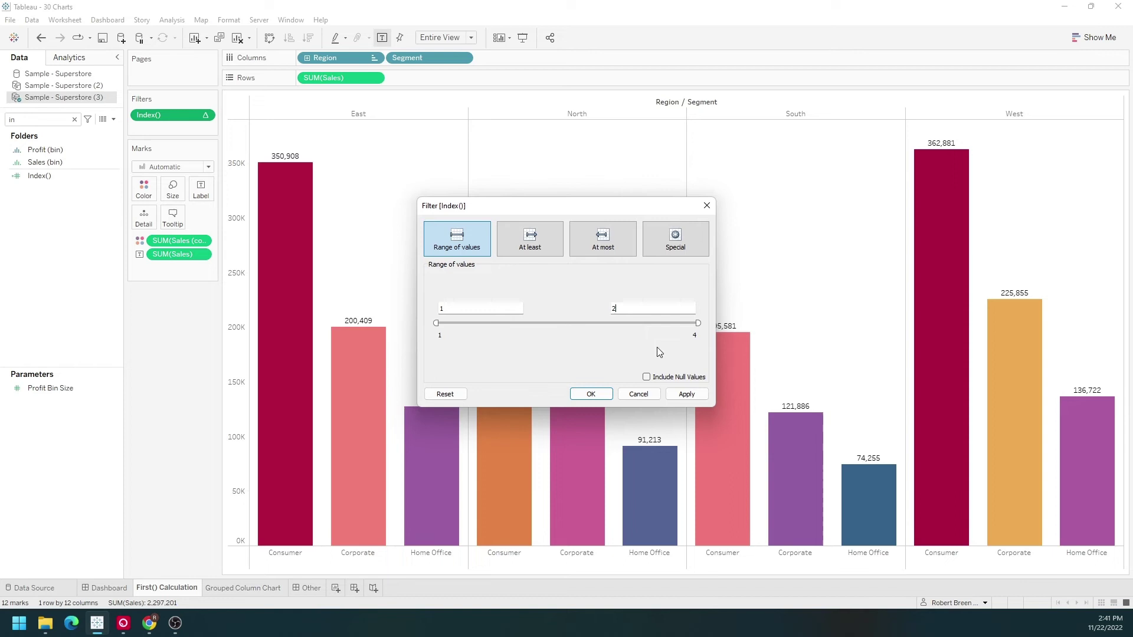
left_click(686, 395)
left_click(591, 394)
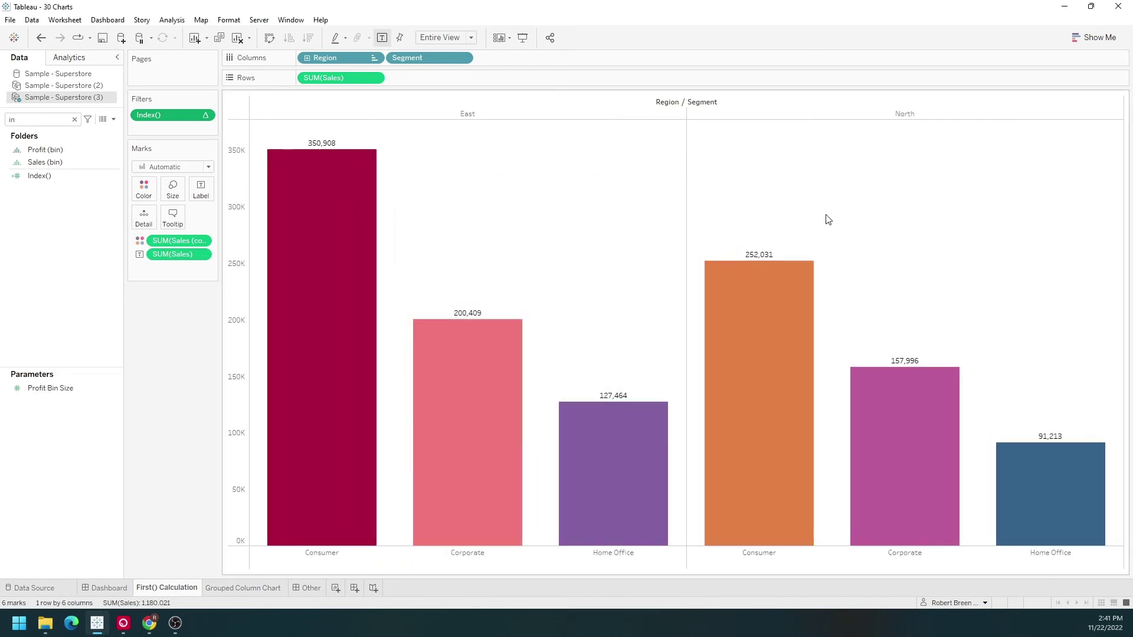
left_click(203, 118)
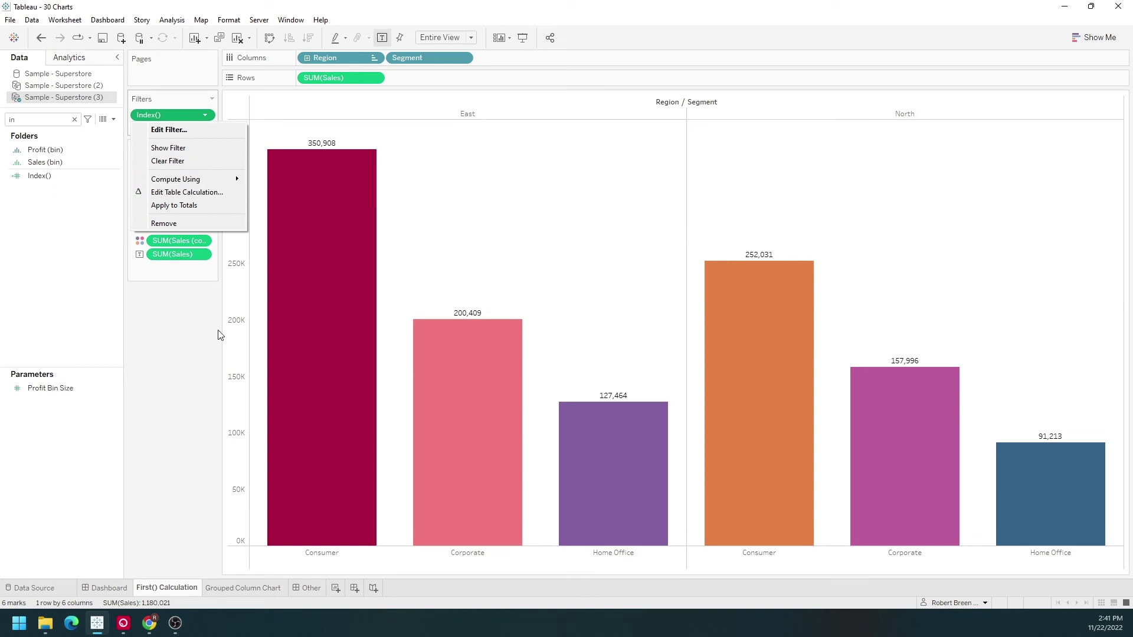
left_click(624, 182)
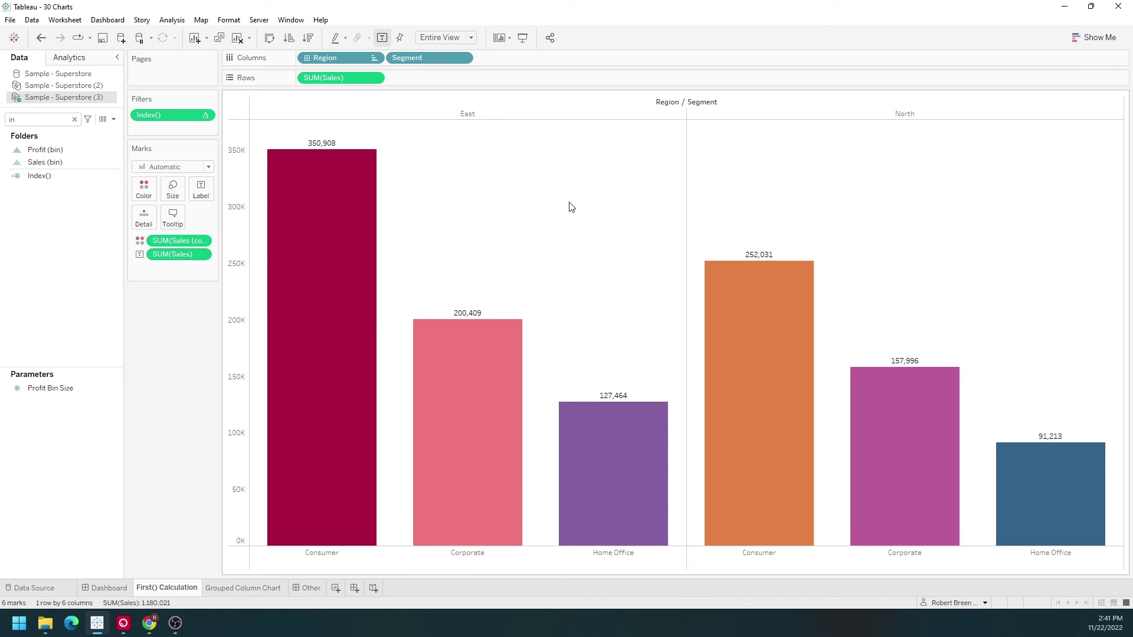
mouse_move(590, 411)
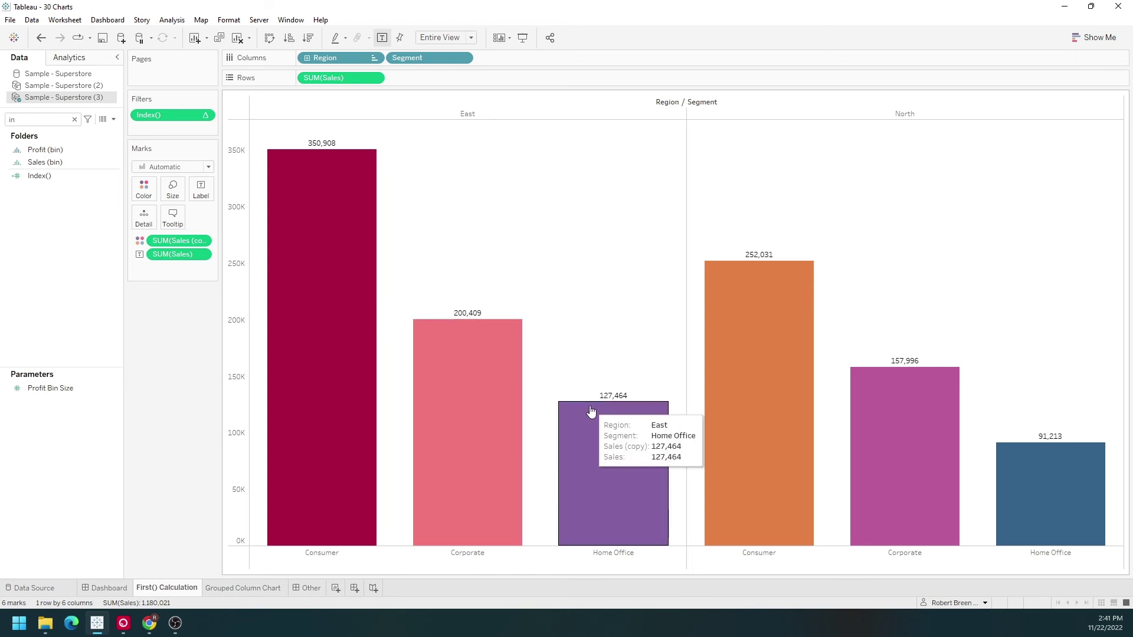
left_click_drag(196, 114, 200, 196)
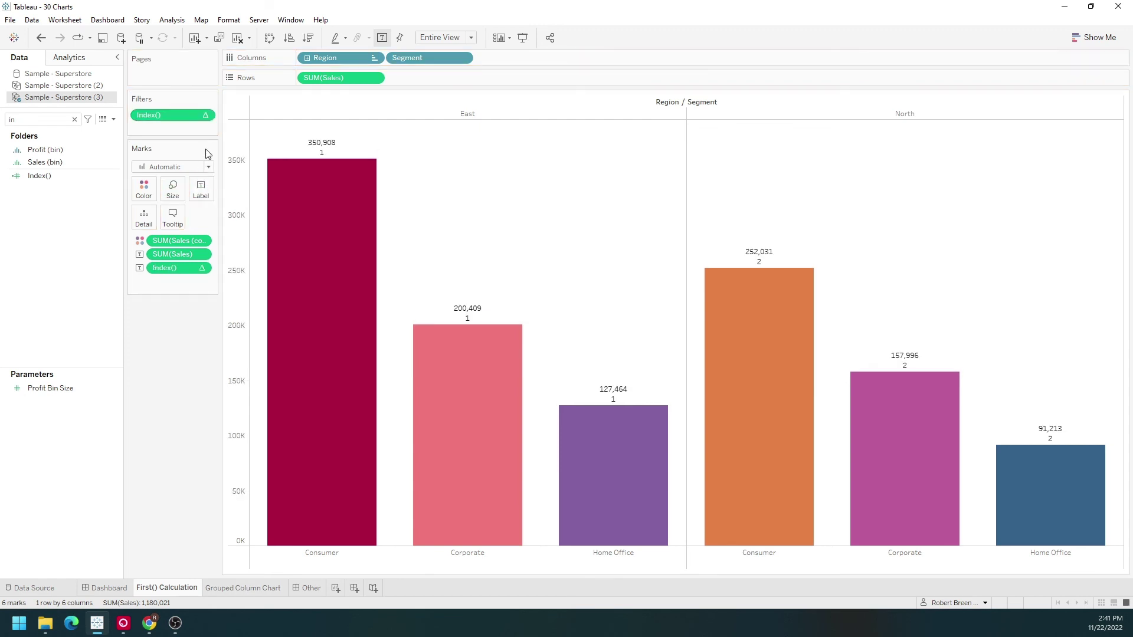
right_click(171, 268)
left_click(367, 280)
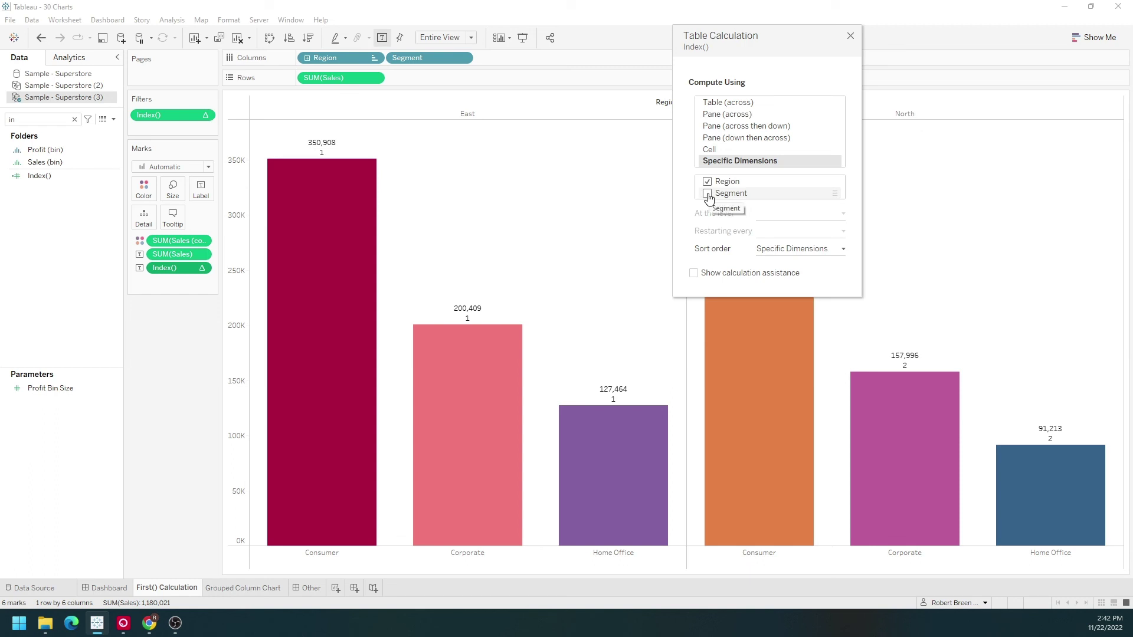
left_click(850, 36)
left_click_drag(177, 267, 311, 274)
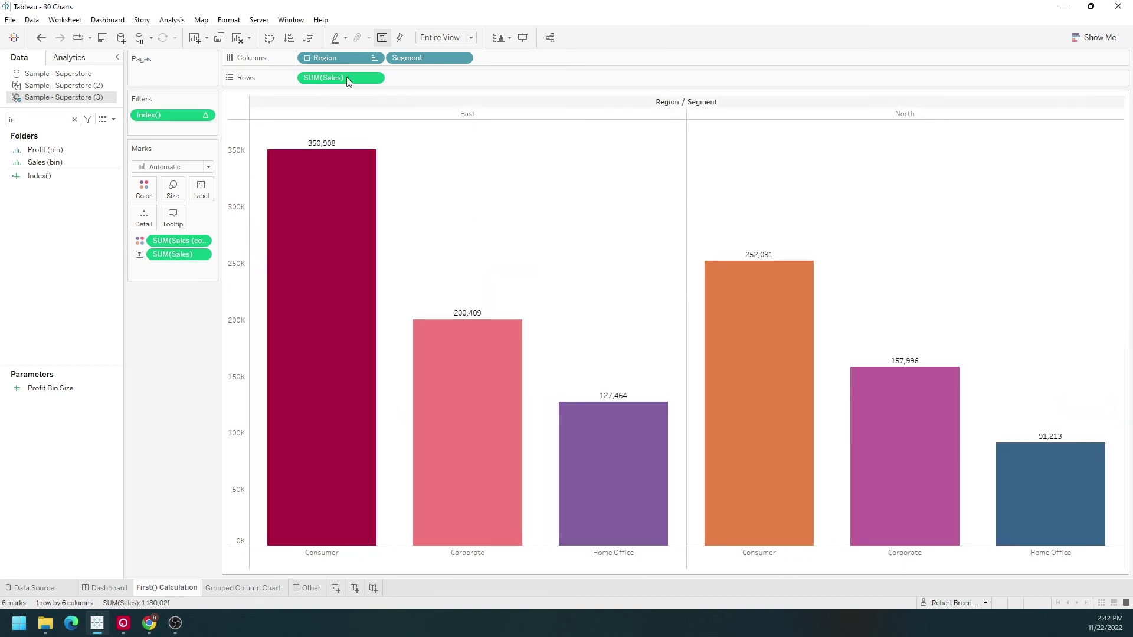
Drag Segment in front of Region on the Columns shelf.
left_click_drag(325, 58, 466, 58)
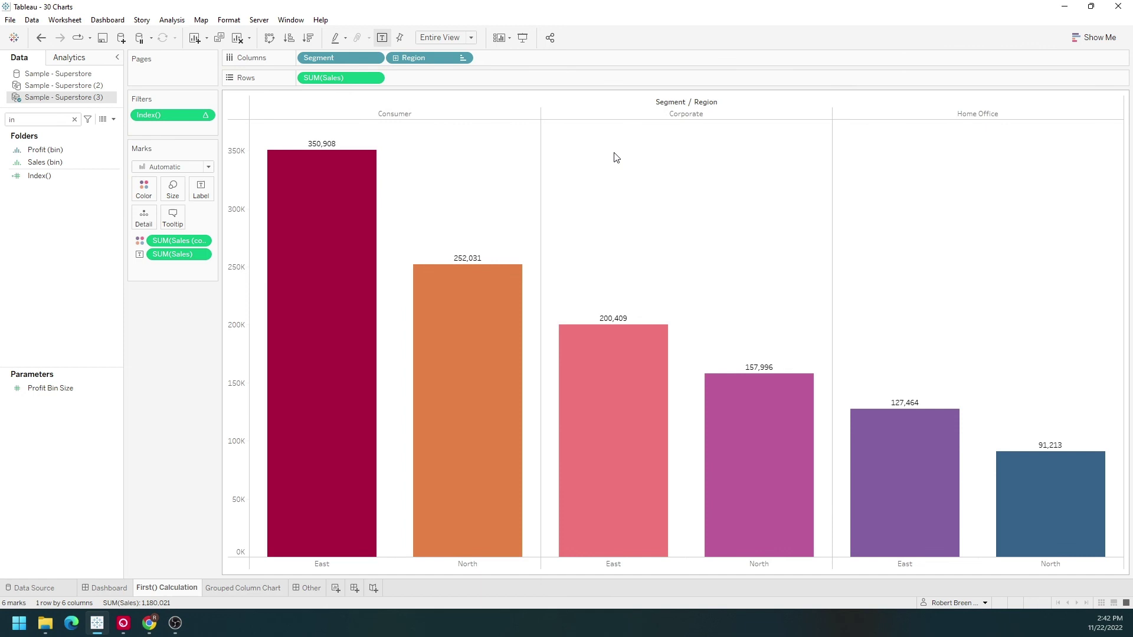